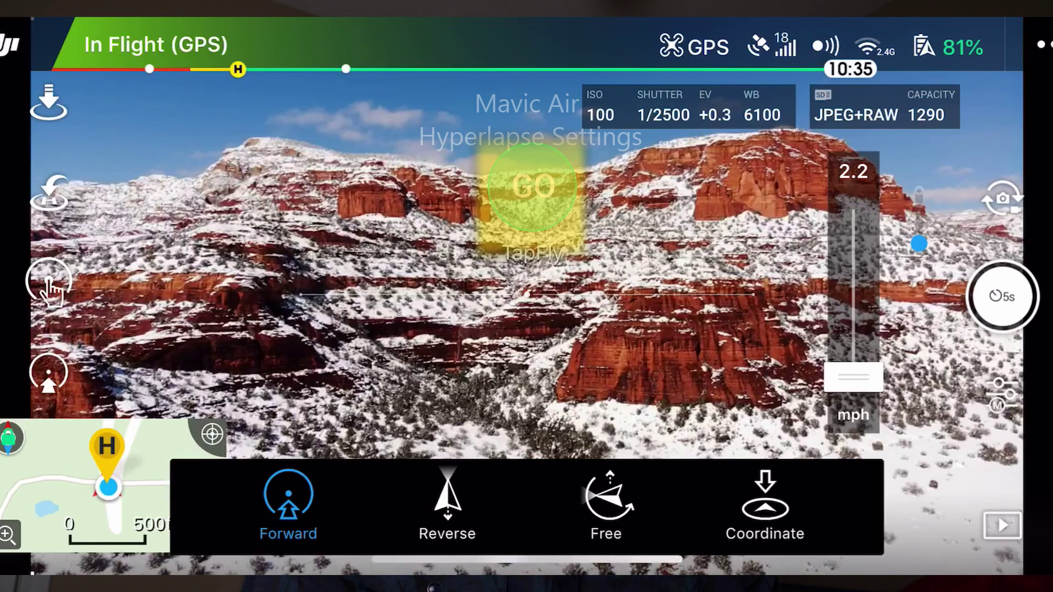
Step: Start the drone's TapFly flight in Forward mode
click(532, 186)
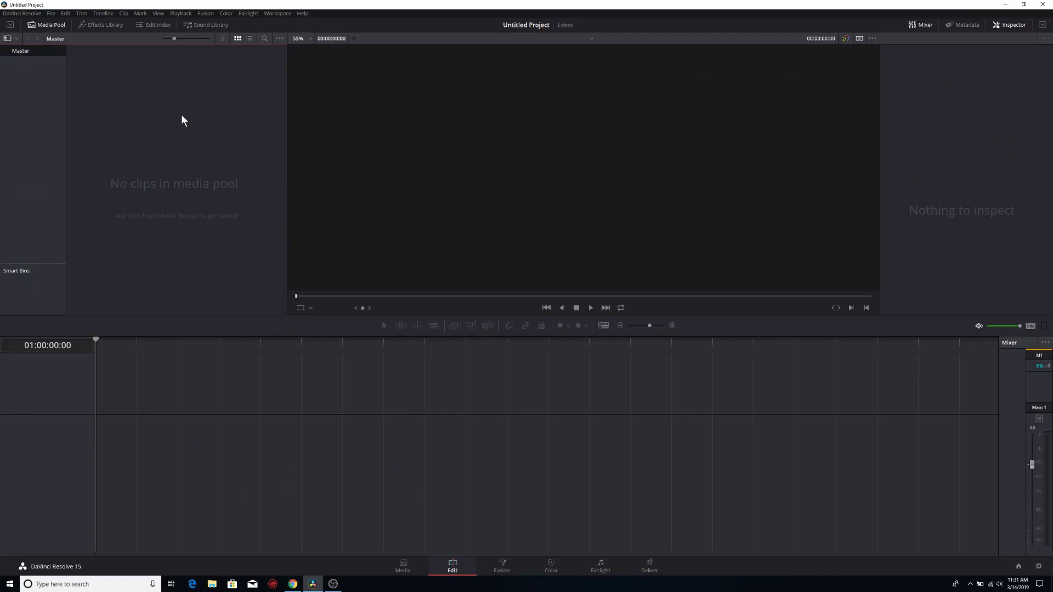
Step: In DaVinci Resolve, import the DNG photos DJI_0301 to DJI_0369 from the 101MEDIA folder into the media pool
right_click(170, 140)
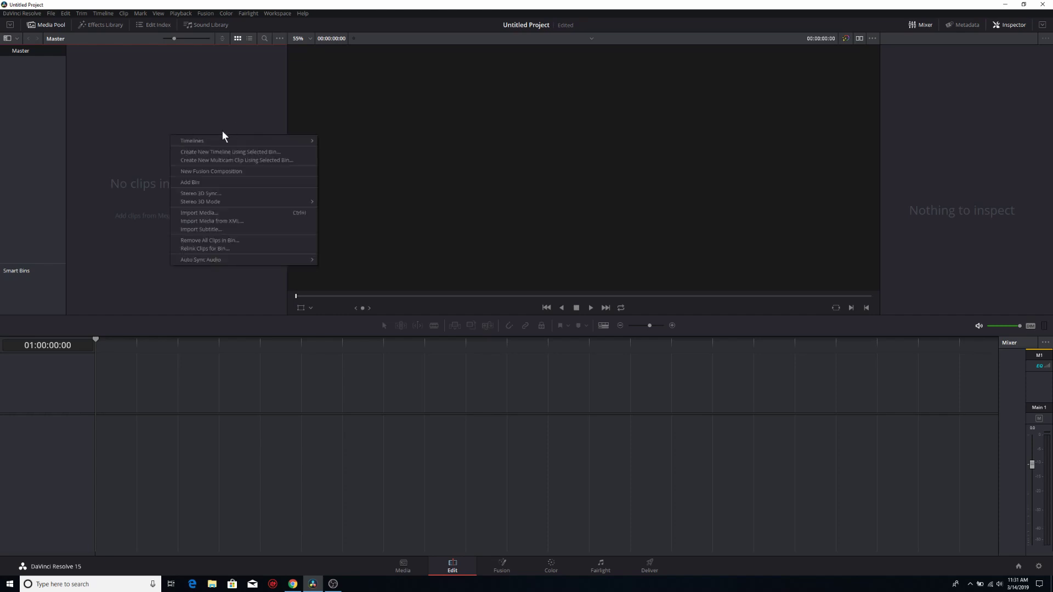
click(209, 213)
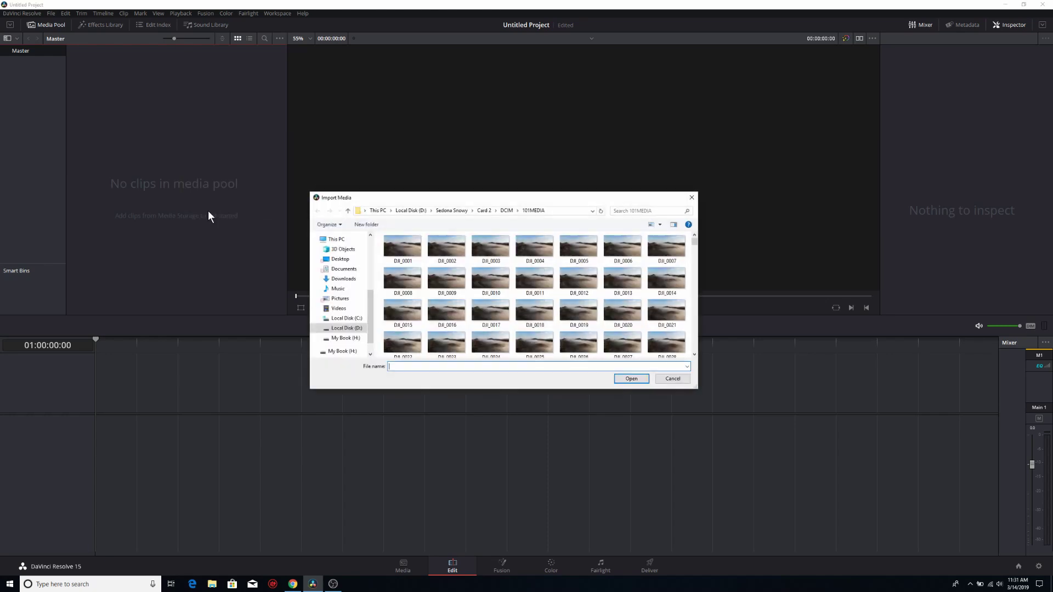
scroll(538, 274, down, 10)
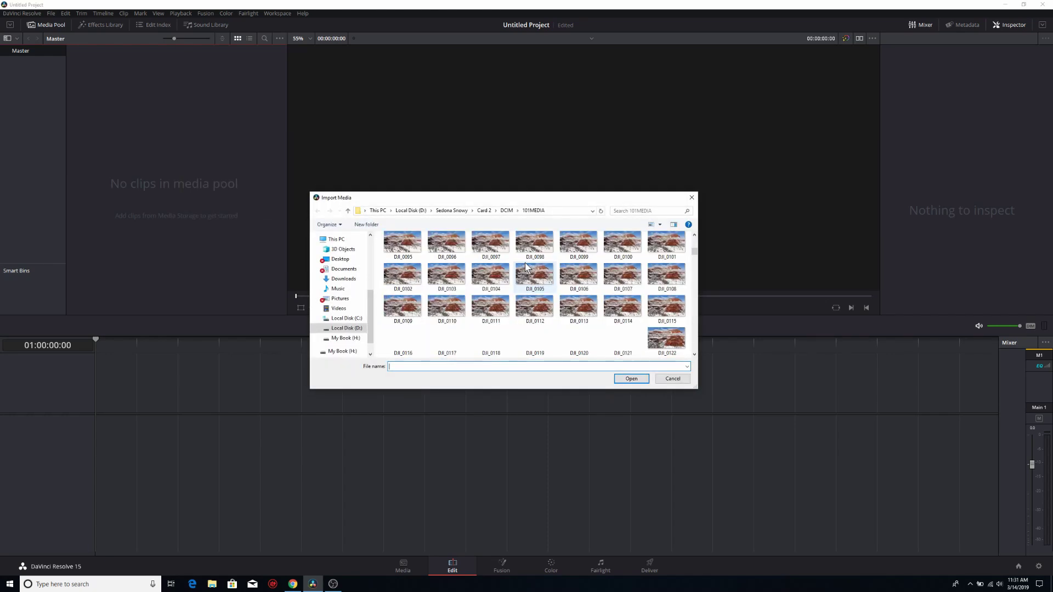
scroll(527, 267, down, 13)
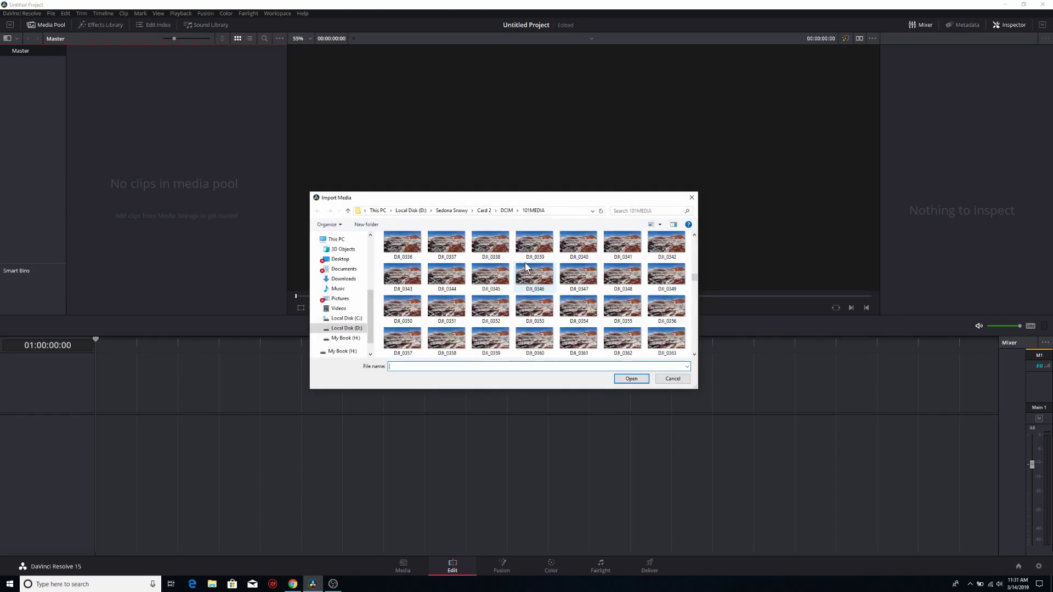
scroll(526, 267, up, 2)
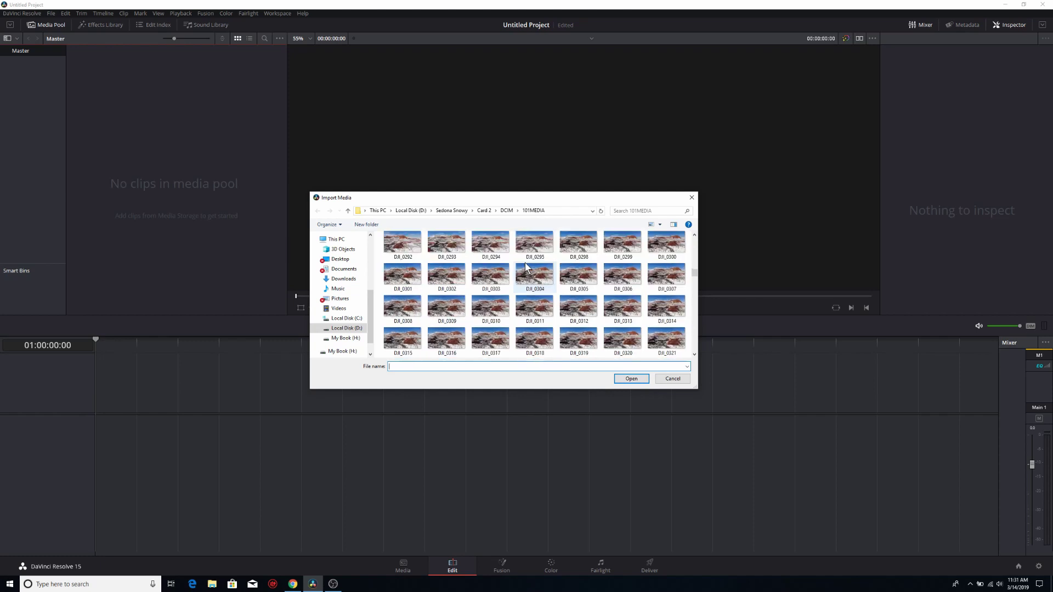
scroll(525, 268, up, 4)
click(415, 274)
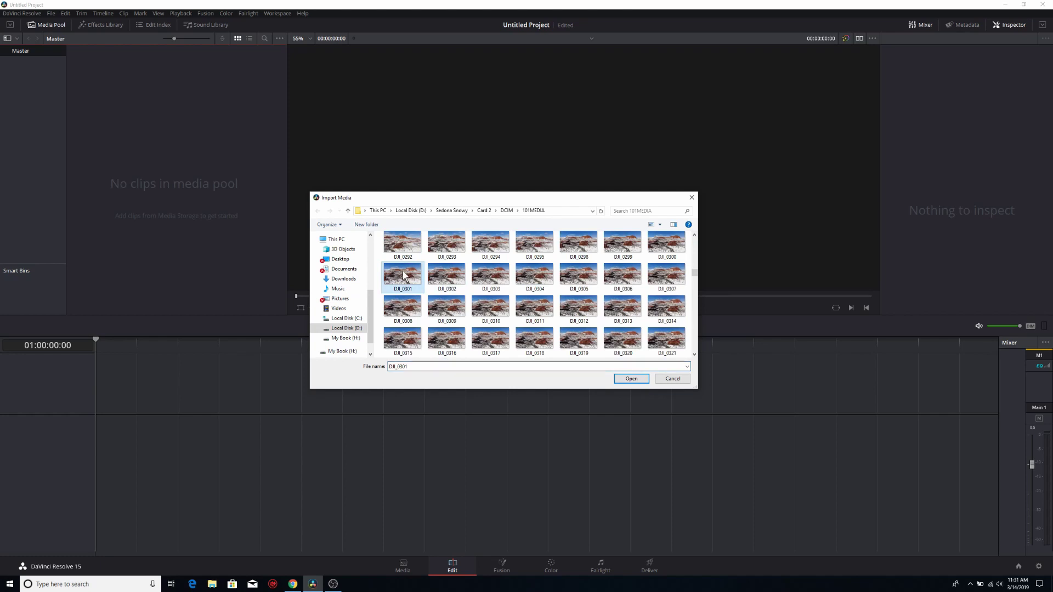
scroll(439, 274, down, 10)
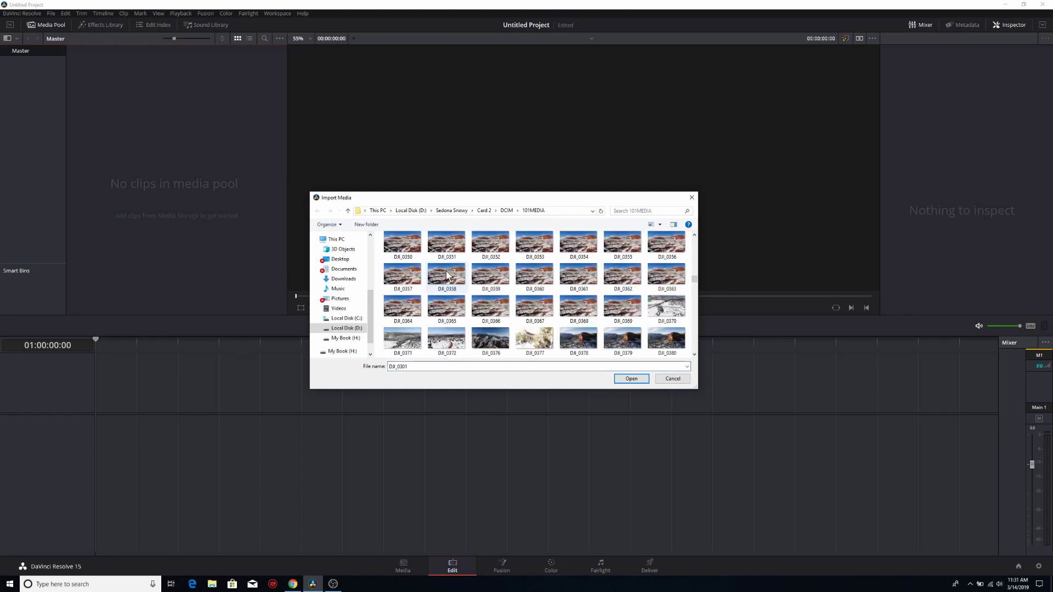
scroll(447, 277, up, 1)
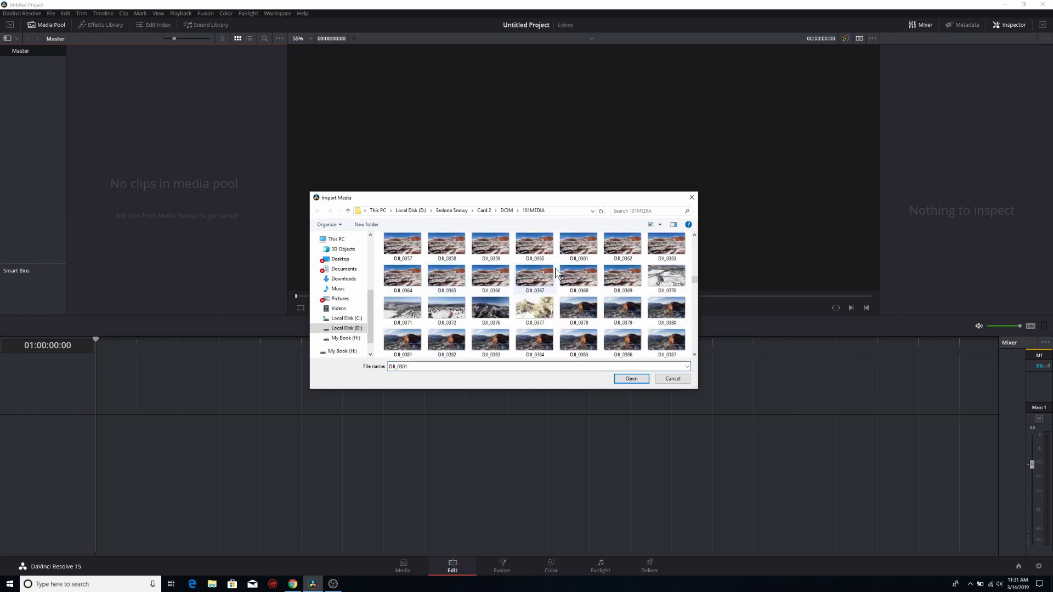
shift+click(615, 279)
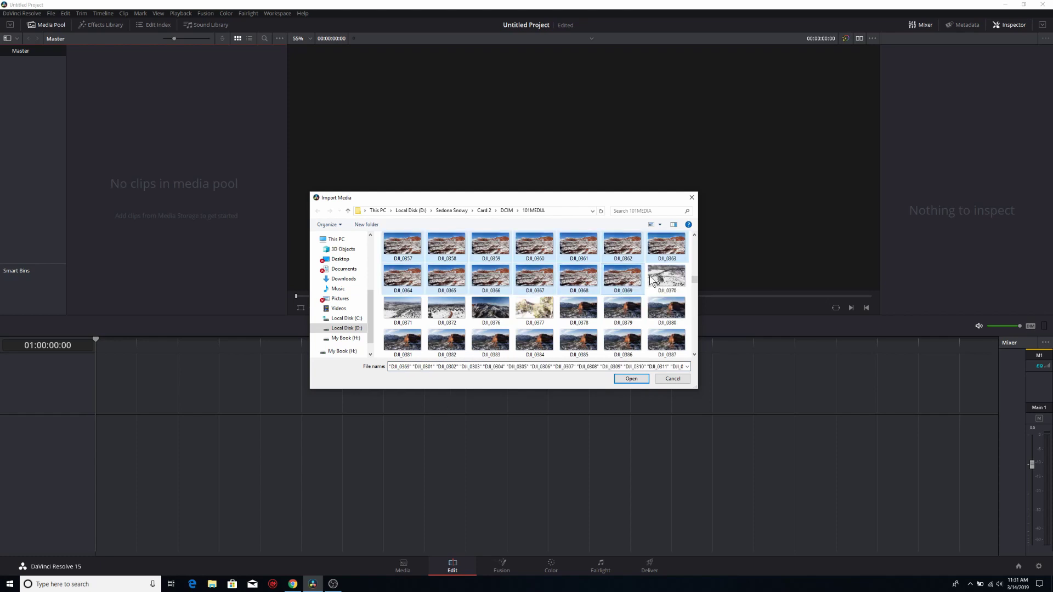
scroll(695, 274, up, 3)
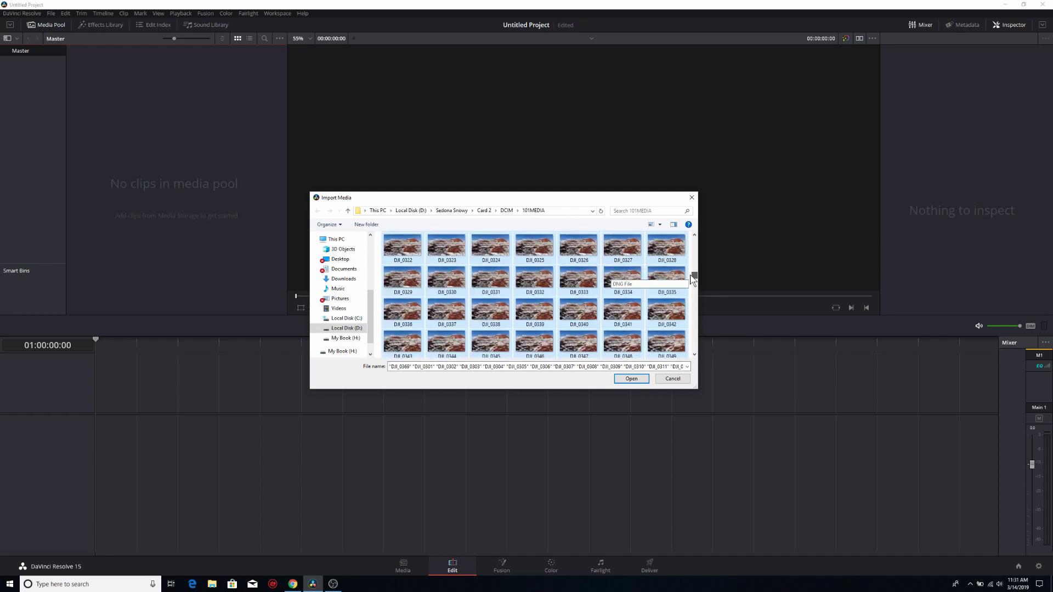
scroll(694, 277, up, 1)
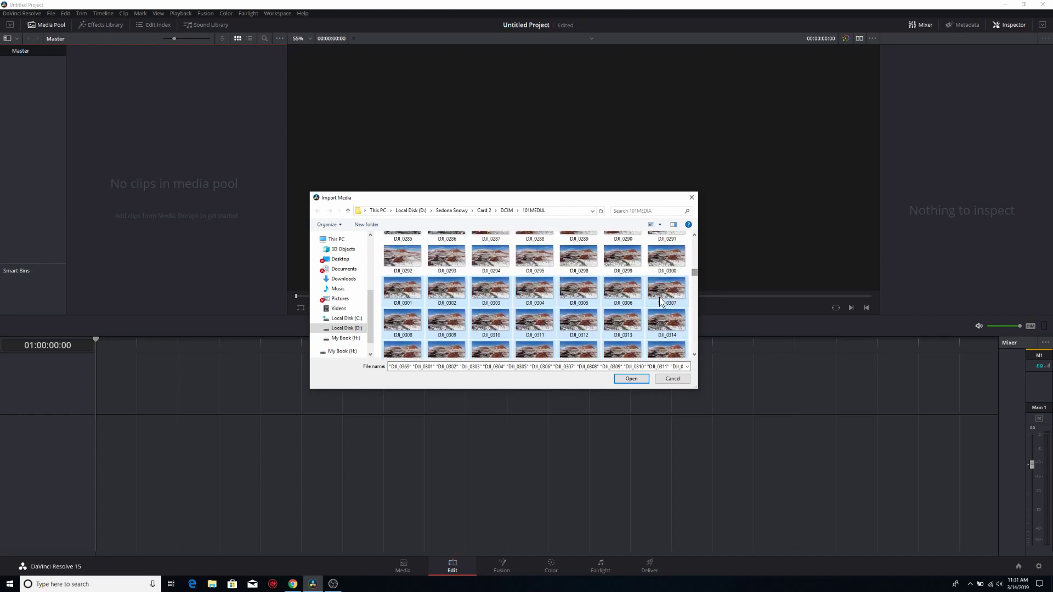
click(635, 379)
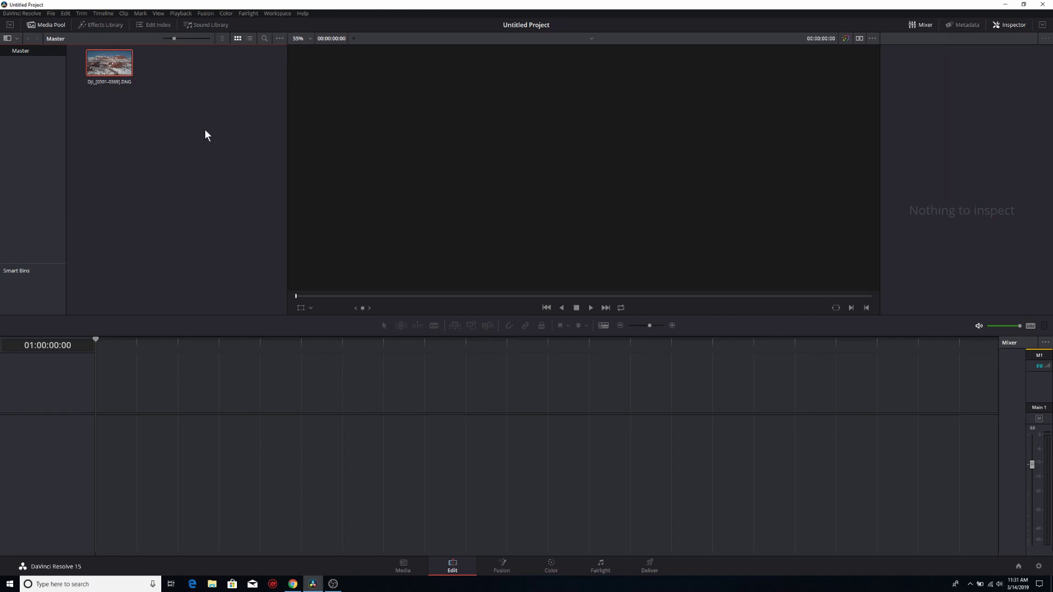
Step: Set the video frame rate of the imported DNG sequence to 24 in its clip attributes
right_click(109, 65)
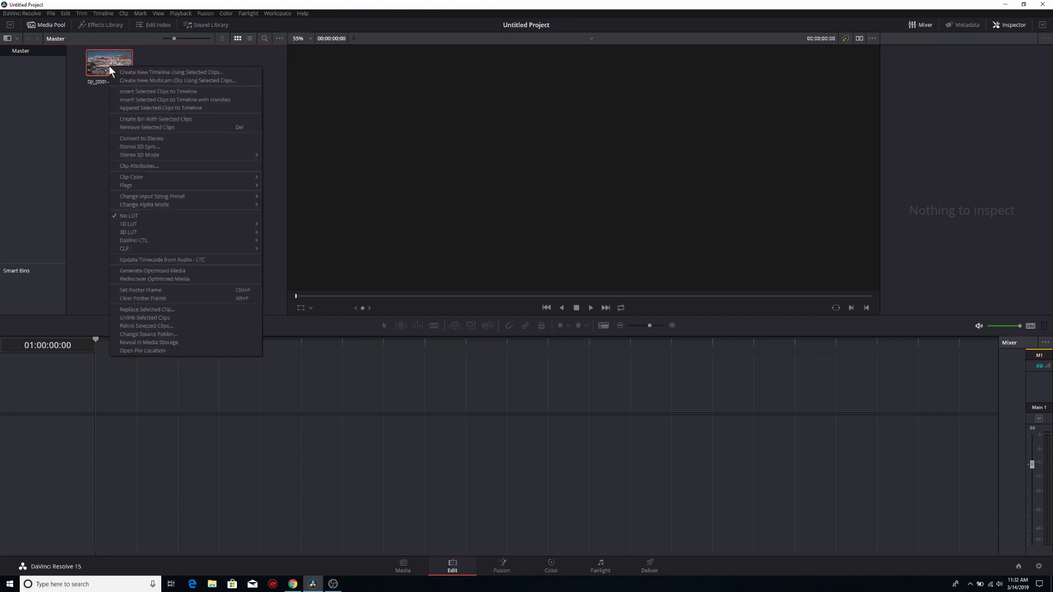
click(159, 167)
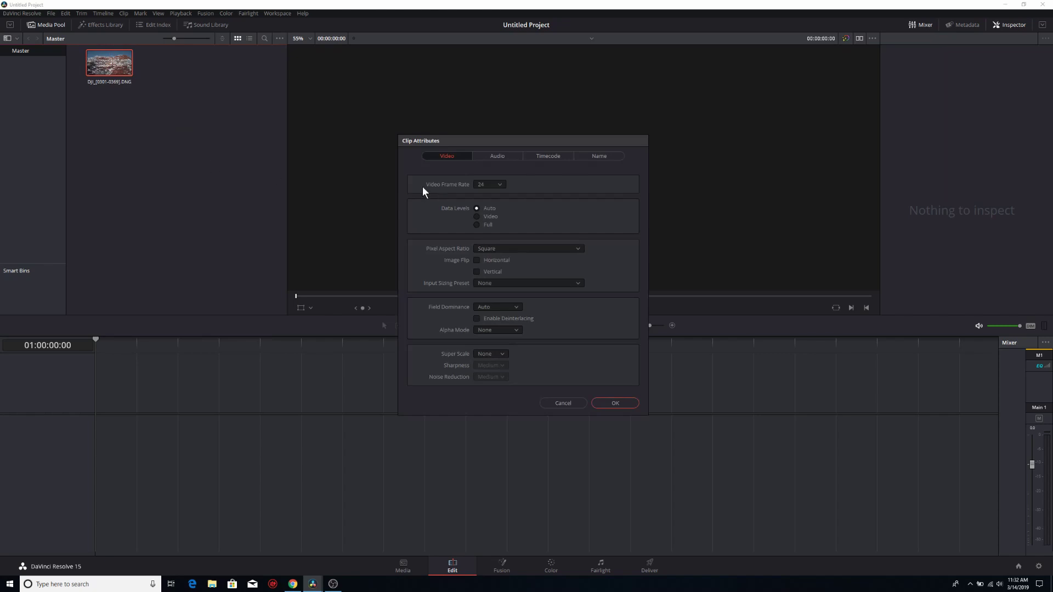
click(486, 186)
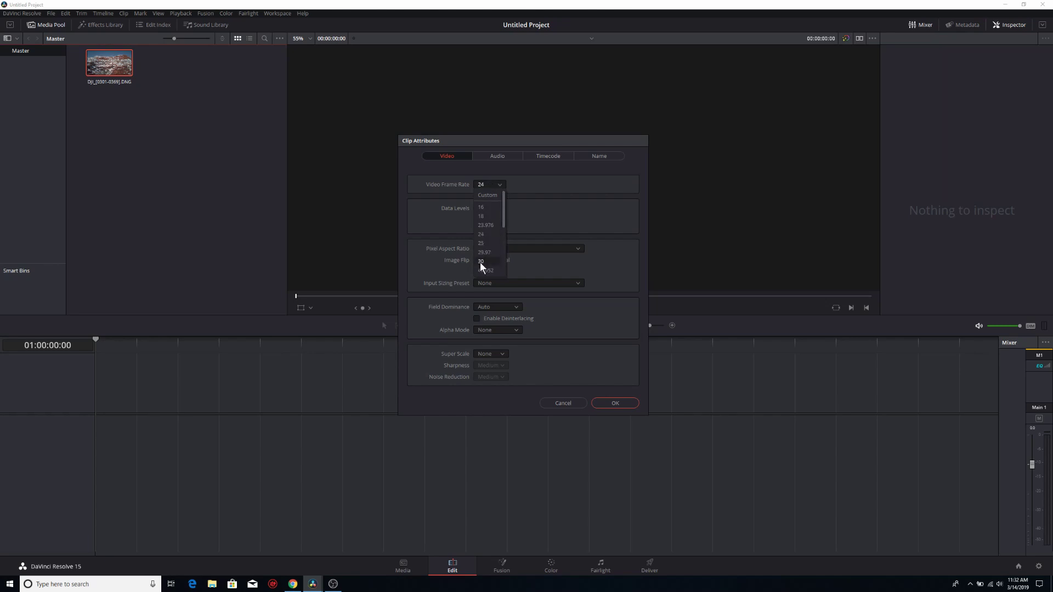
click(489, 234)
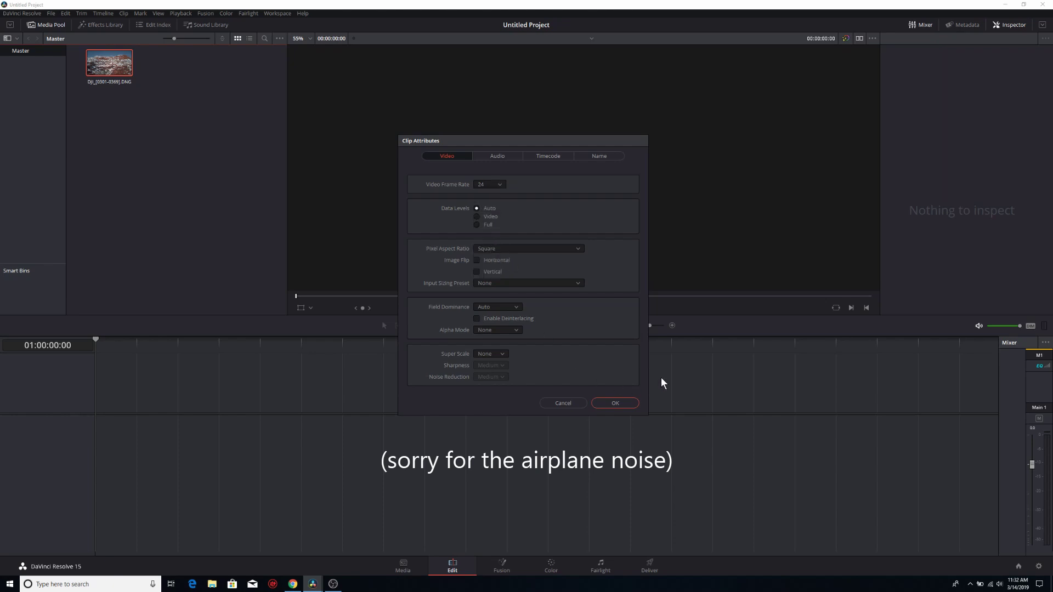
click(616, 403)
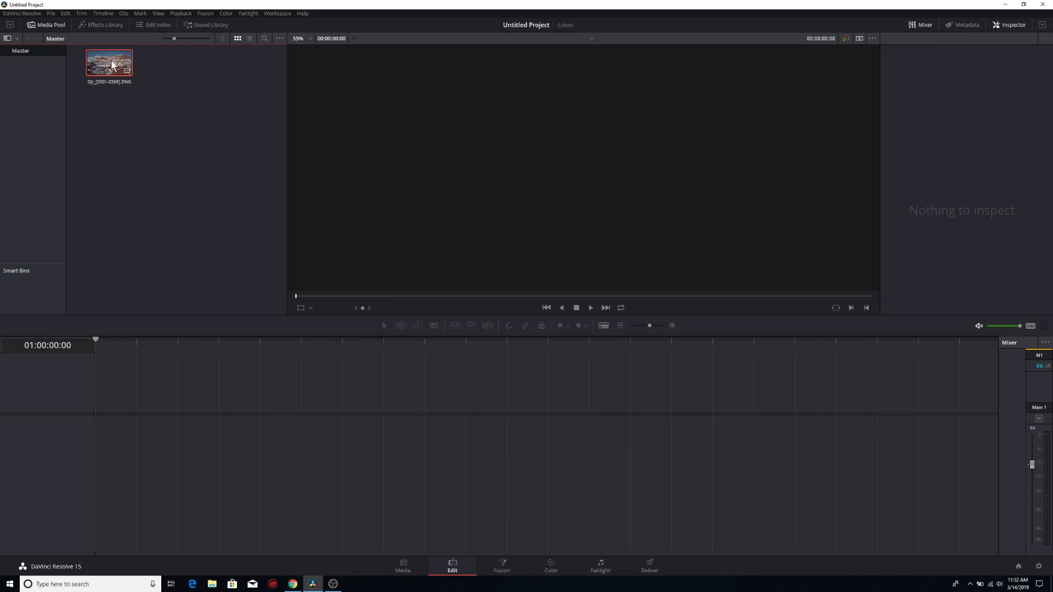
Step: Place the DNG sequence at the start of the timeline and play it through from the beginning to check the motion
drag(111, 64, 94, 482)
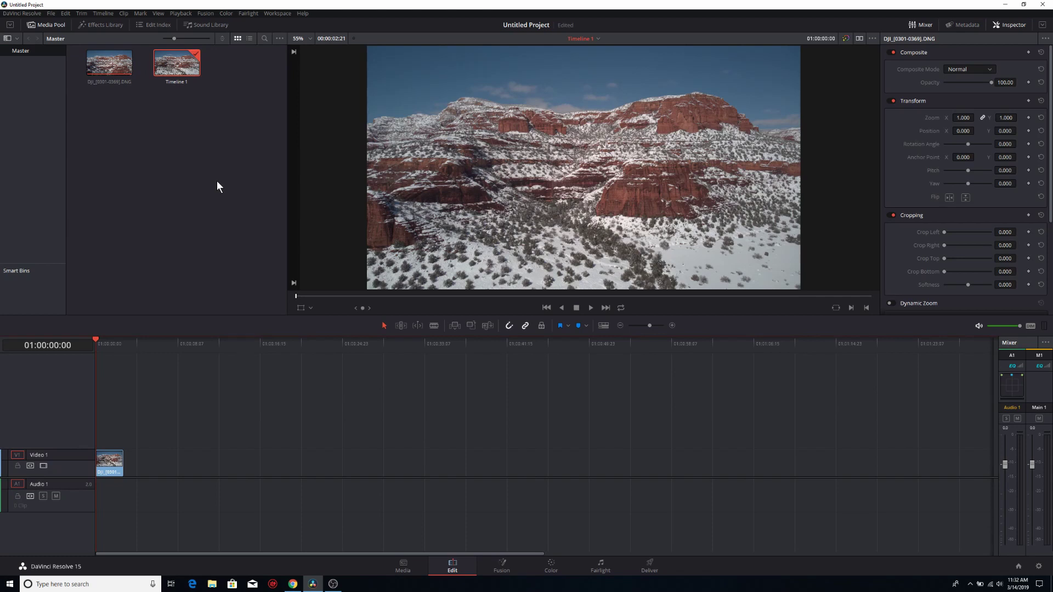
key(space)
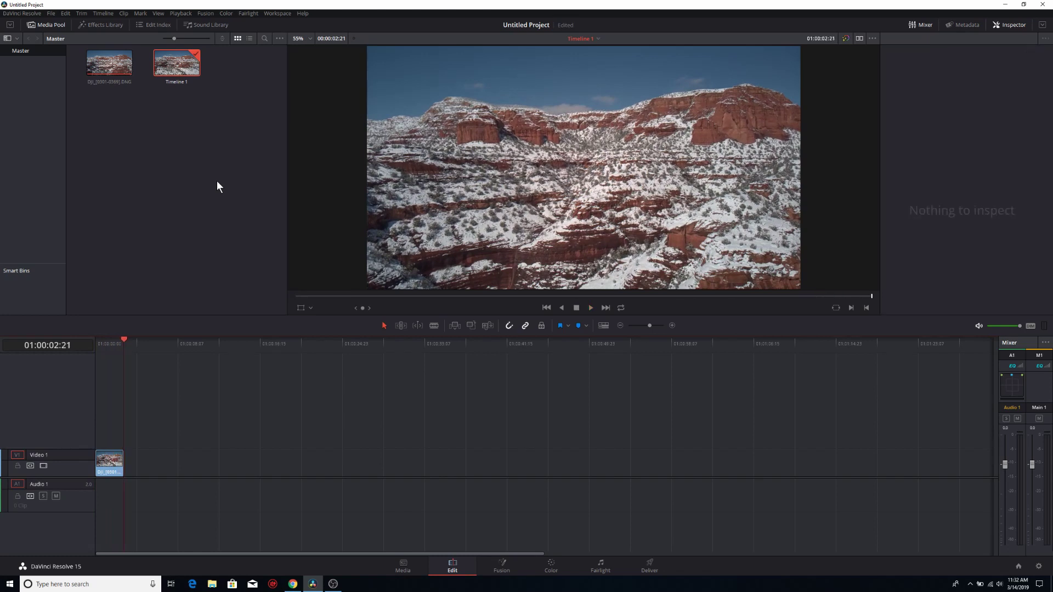
drag(113, 341, 95, 354)
key(space)
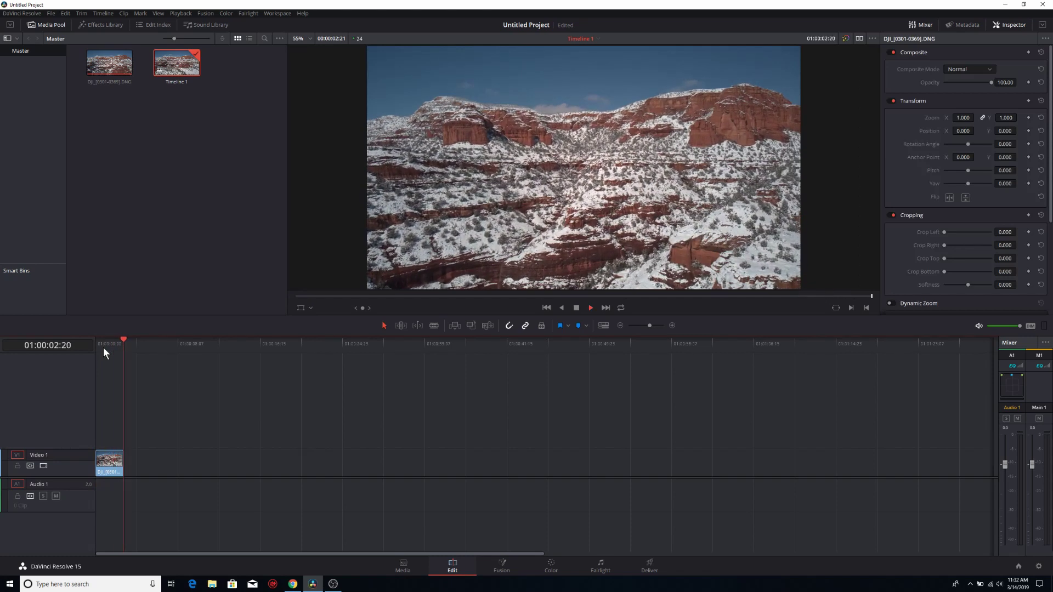
key(Home)
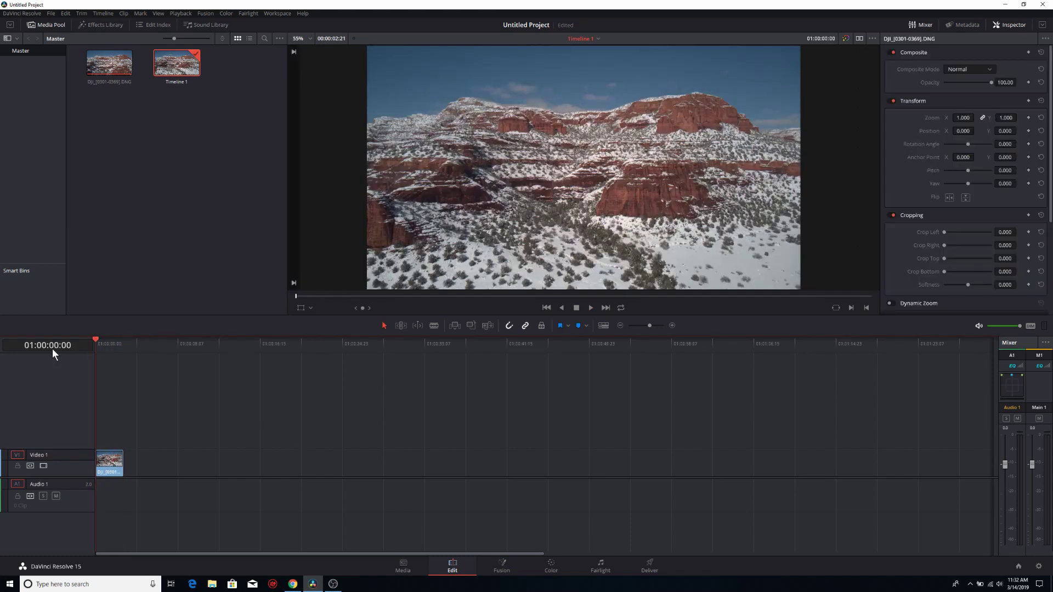
key(space)
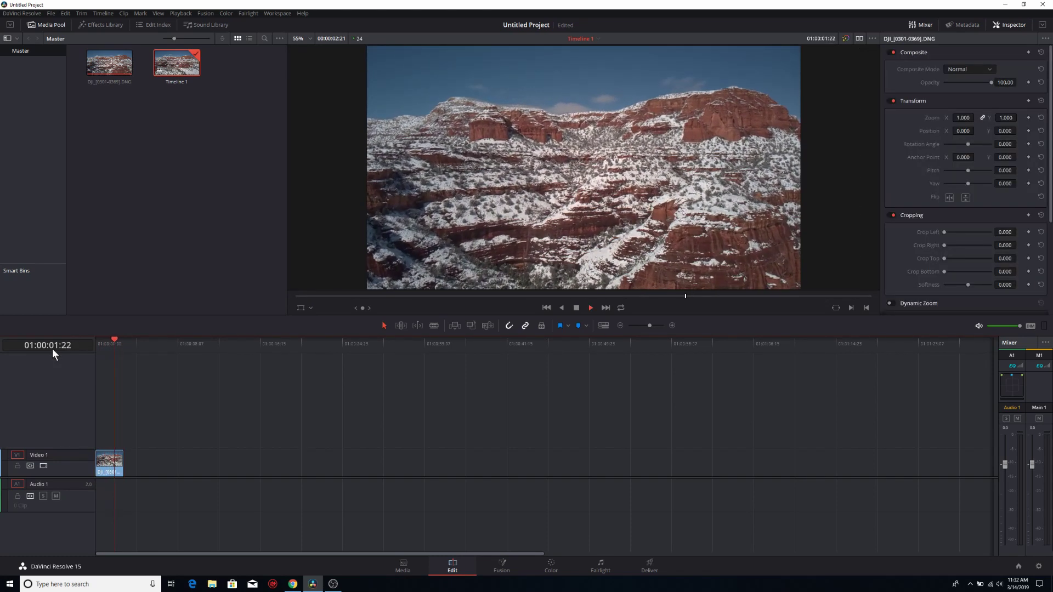
key(Home)
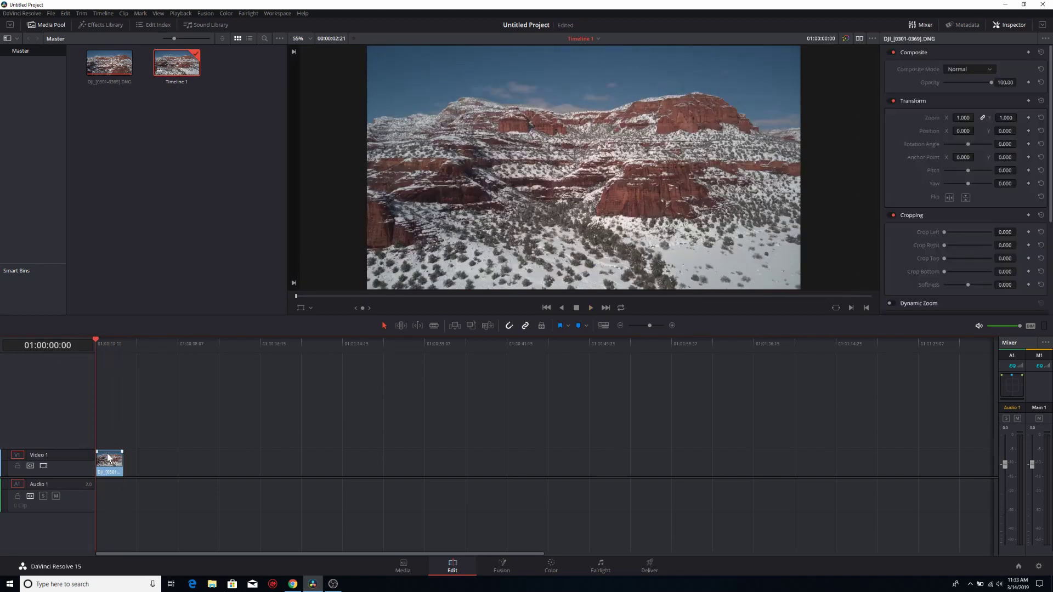
Step: Stabilize the timeline clip with the Color page's Stabilizer in Perspective mode and play back the result
click(551, 565)
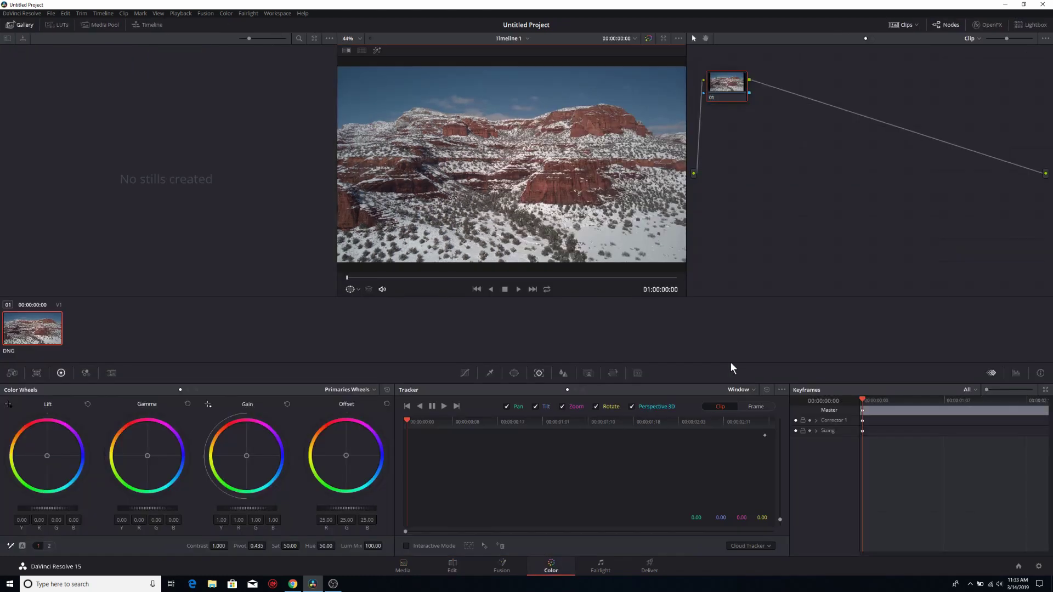
click(465, 373)
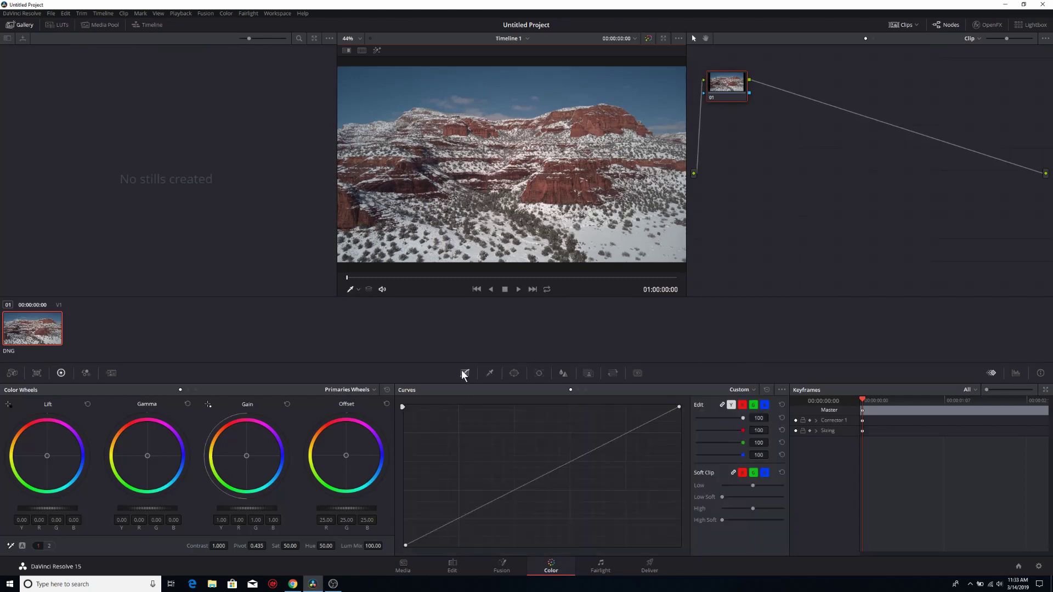
click(539, 374)
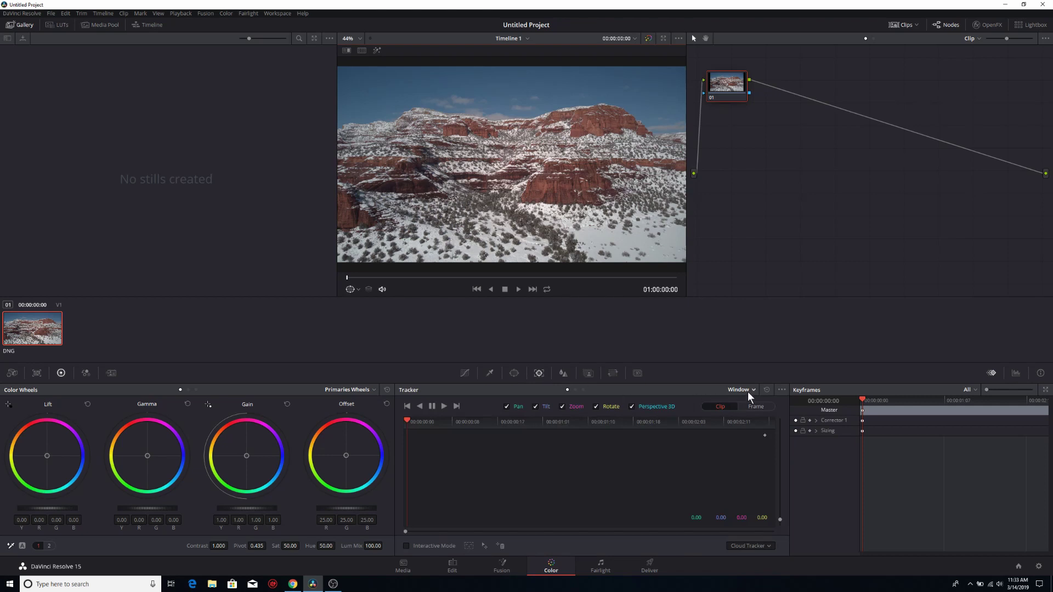
click(754, 390)
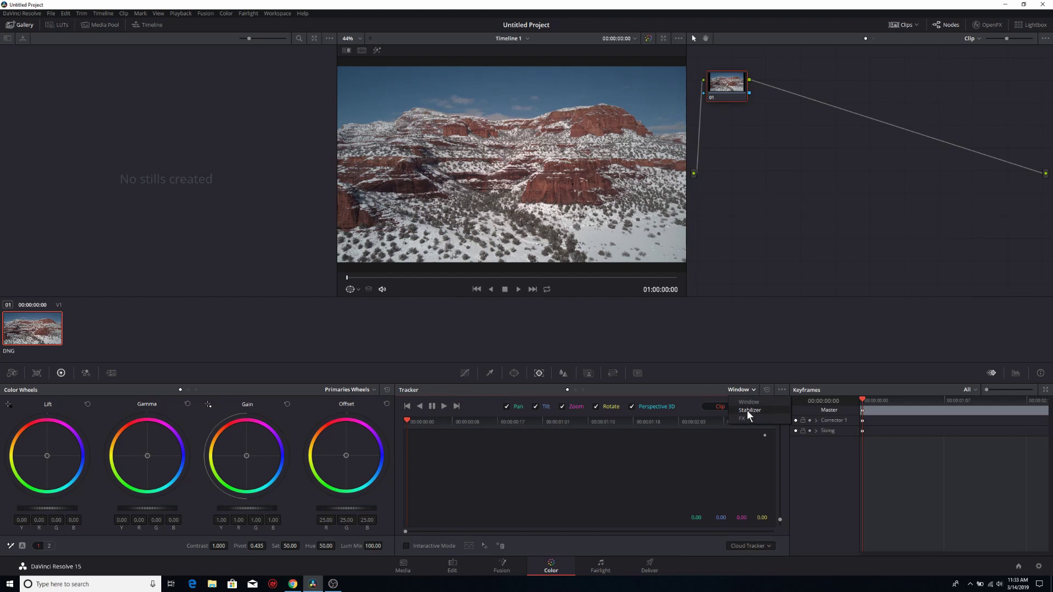
click(749, 411)
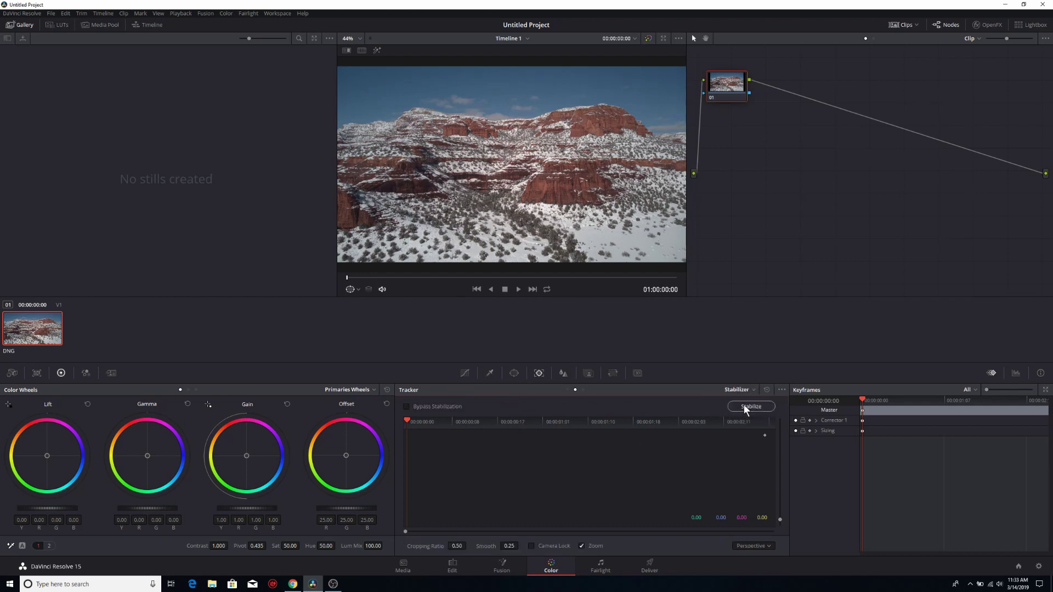
click(748, 407)
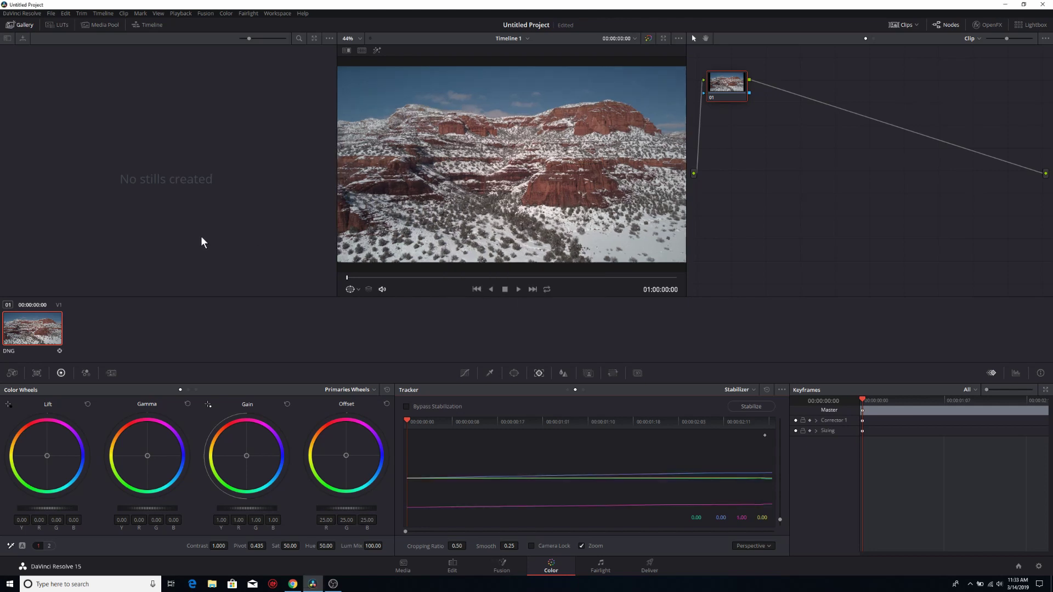
key(space)
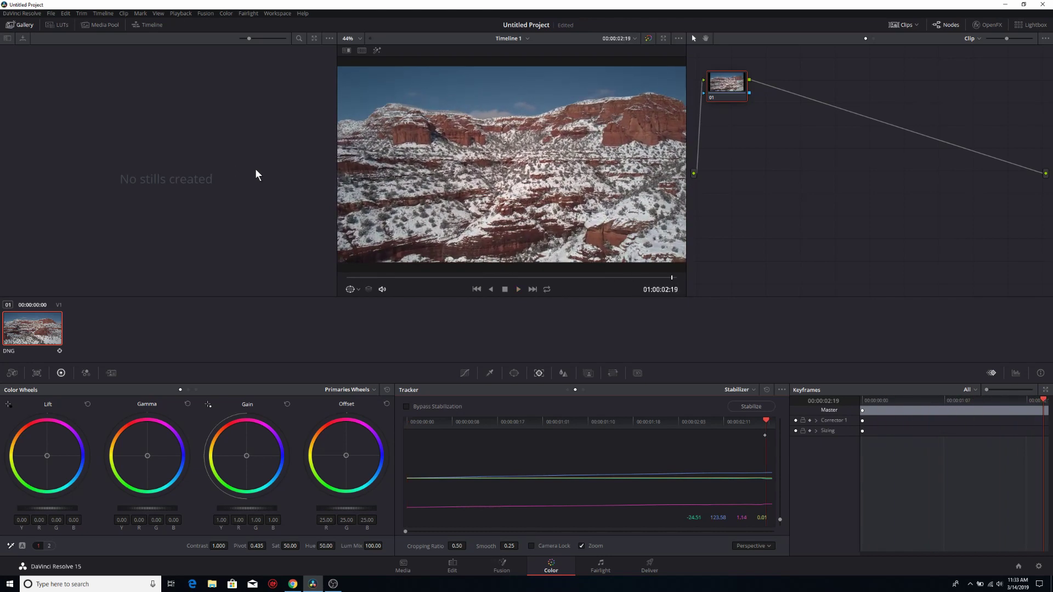
Step: On the Edit page, scrub near the clip's end and trim its last frames so it ends at 01:00:02:16
click(452, 567)
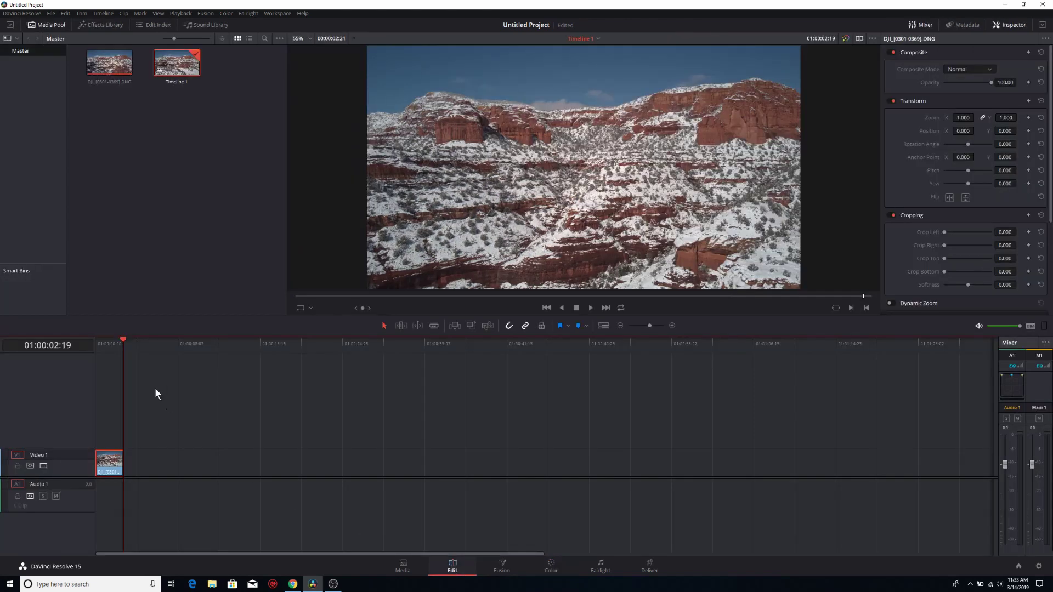
key(j)
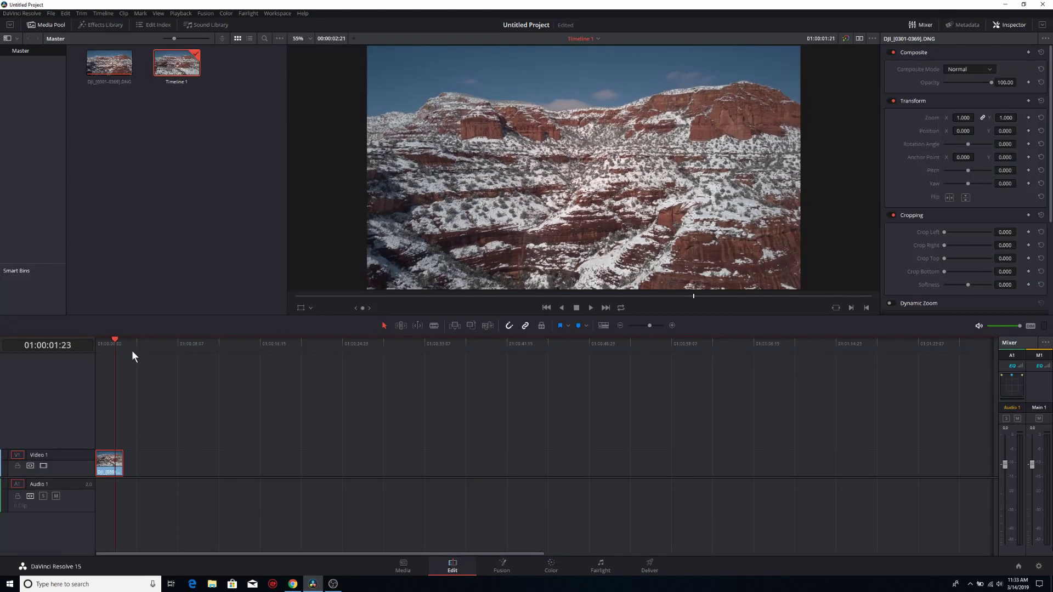
key(l)
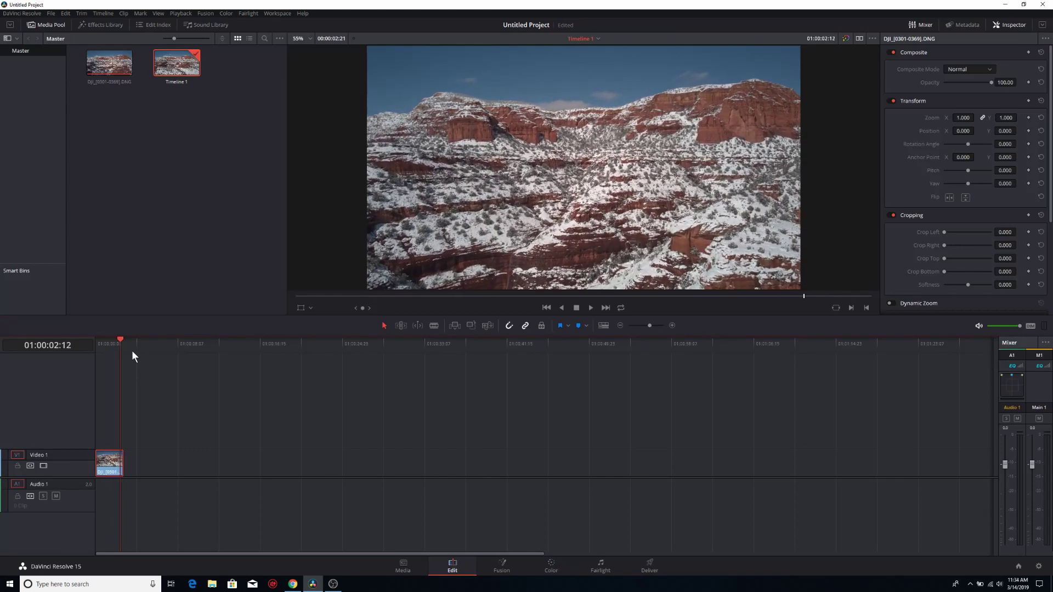
key(j)
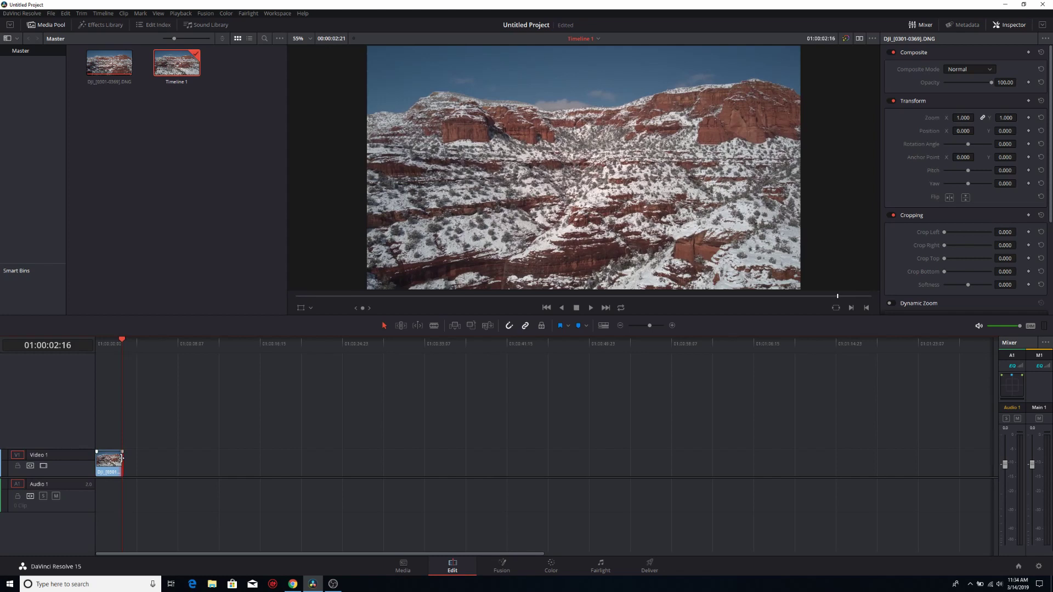
drag(122, 458, 120, 458)
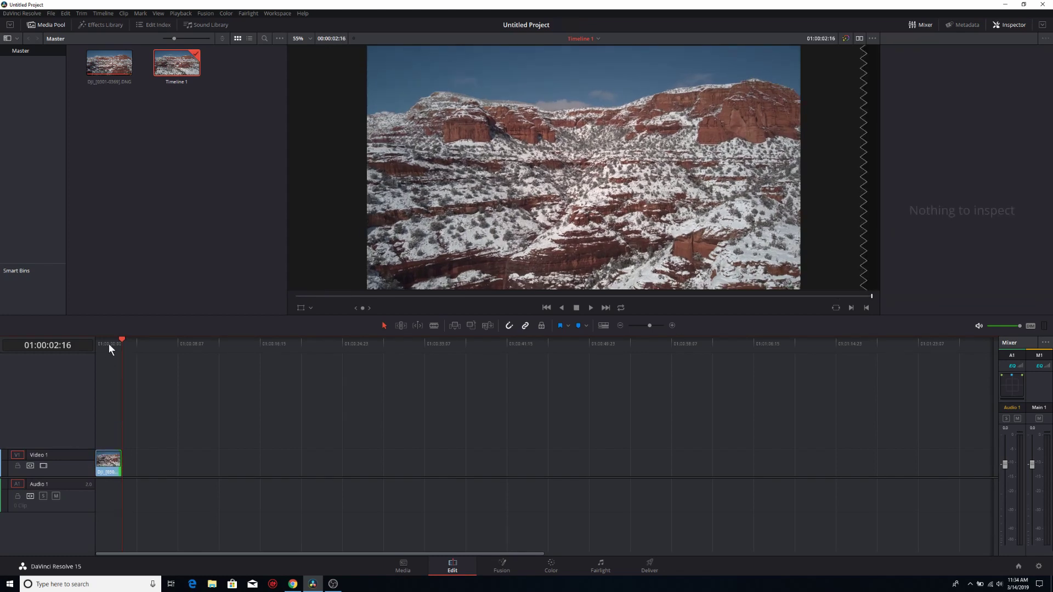
Step: Play the trimmed timeline clip through from the beginning to check the stabilized motion
key(Home)
key(space)
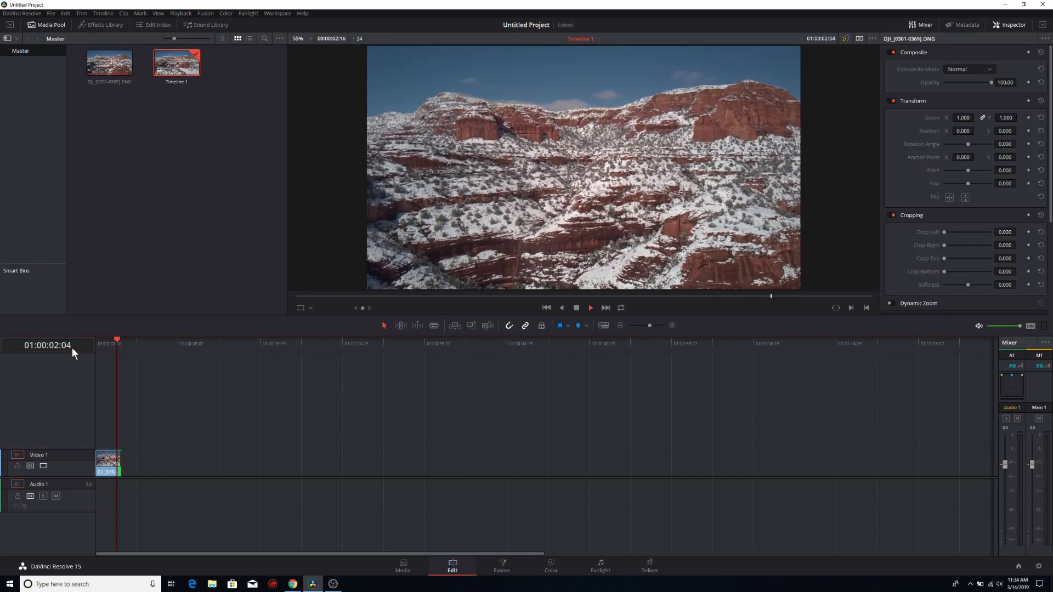
click(103, 341)
key(space)
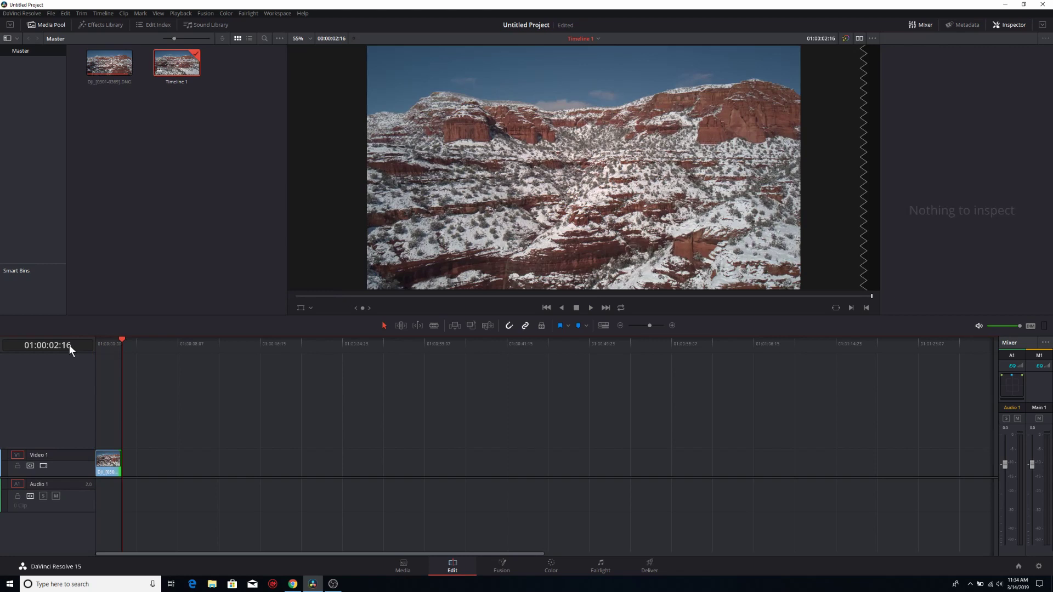
Step: On the Color page at frame 01:00:01:10, set the clip's saturation to 97.80 and nudge the Gamma balance slightly toward blue
drag(116, 341, 110, 340)
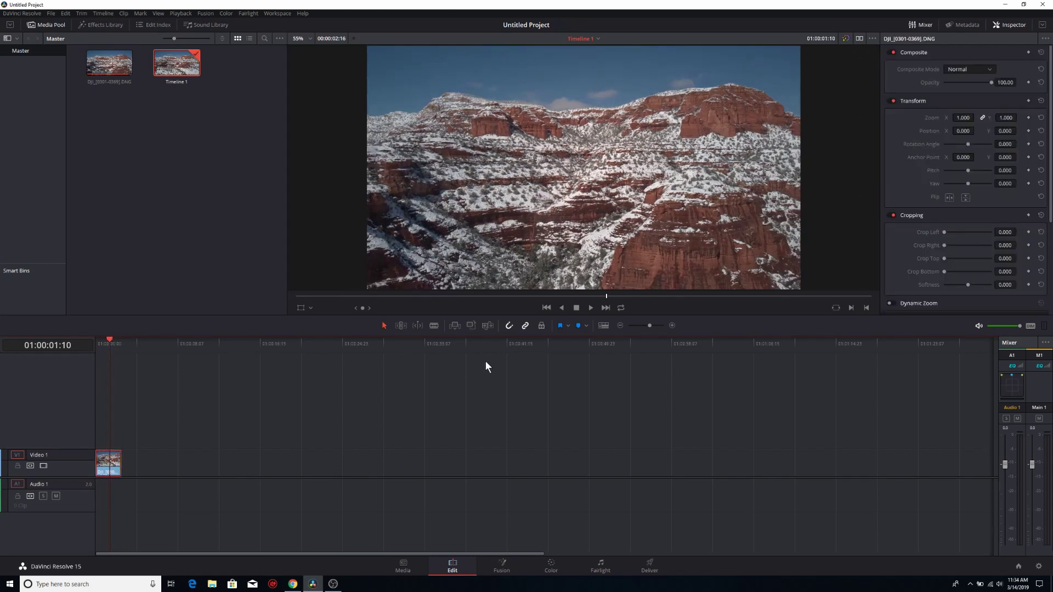
click(551, 567)
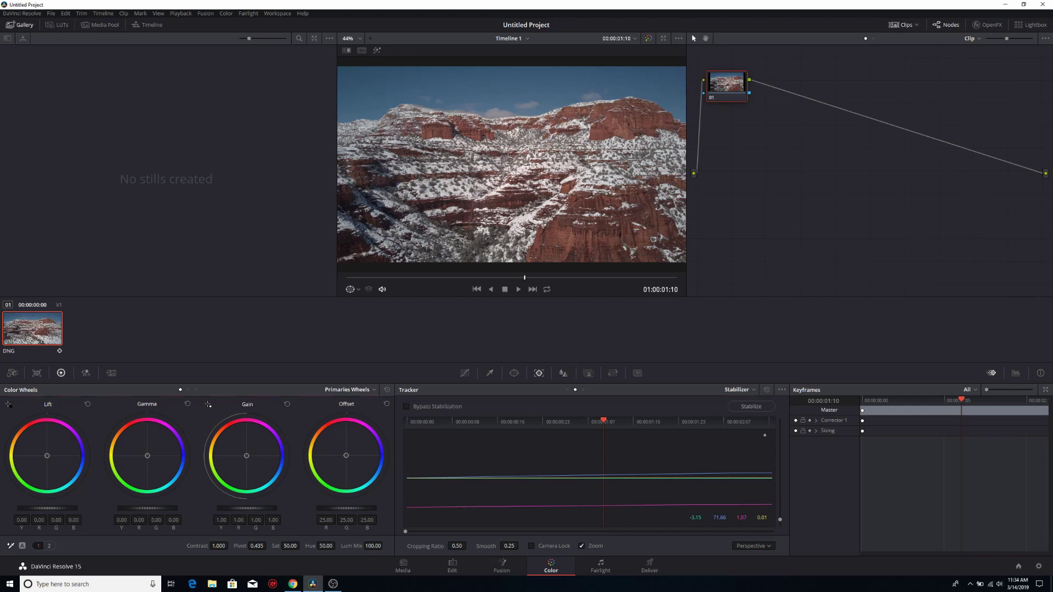
drag(289, 546, 309, 546)
drag(290, 546, 288, 545)
drag(147, 457, 148, 455)
drag(147, 457, 149, 460)
Step: Using the Log color wheels, shift the Highlight balance slightly toward blue, the Midtone toward red and the Shadow toward green
click(189, 390)
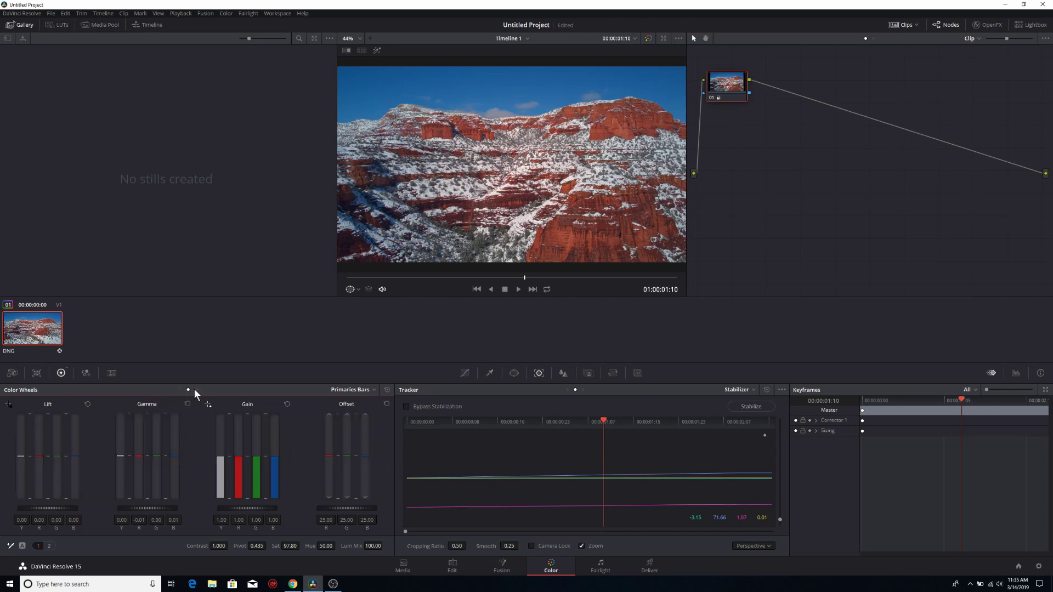
click(196, 391)
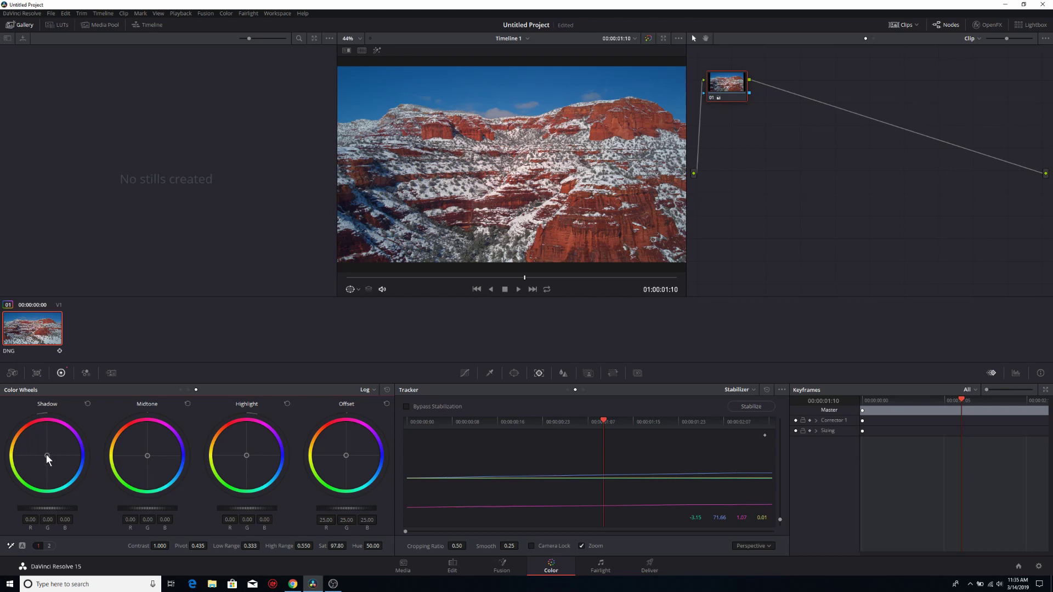
drag(248, 459, 247, 457)
mouse_move(147, 455)
mouse_down()
mouse_move(161, 446)
mouse_move(145, 441)
mouse_move(149, 450)
mouse_up()
drag(46, 457, 46, 457)
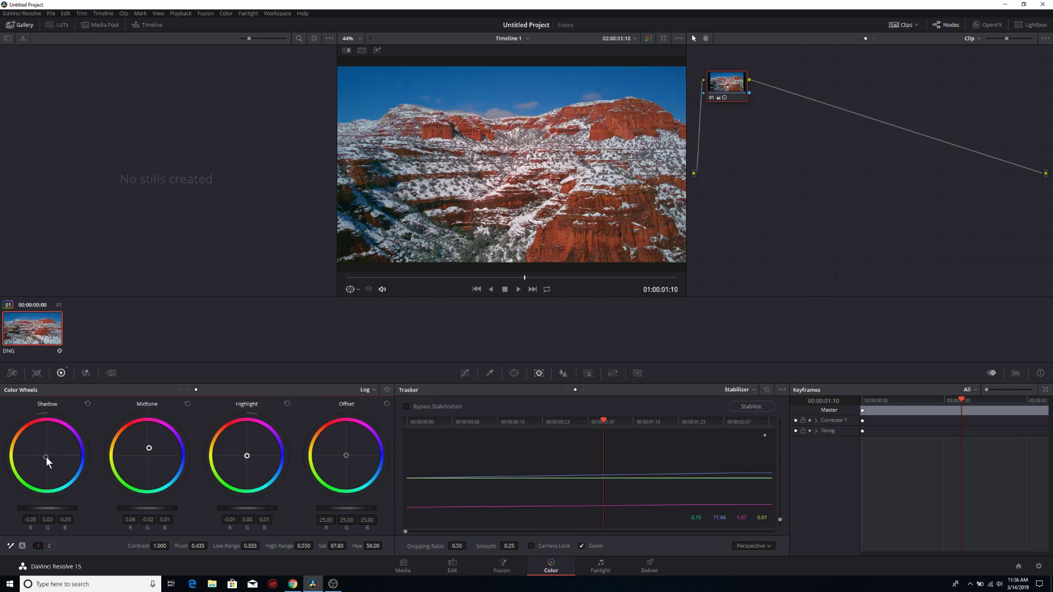